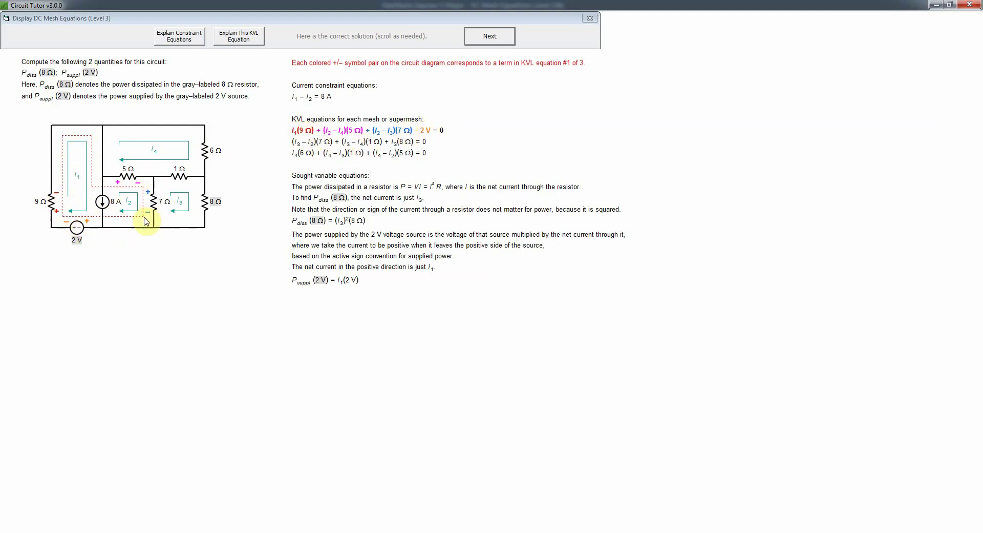
Step through the worked example's highlighted terms for KVL equations #2 and #3, then close the solution.
click(493, 36)
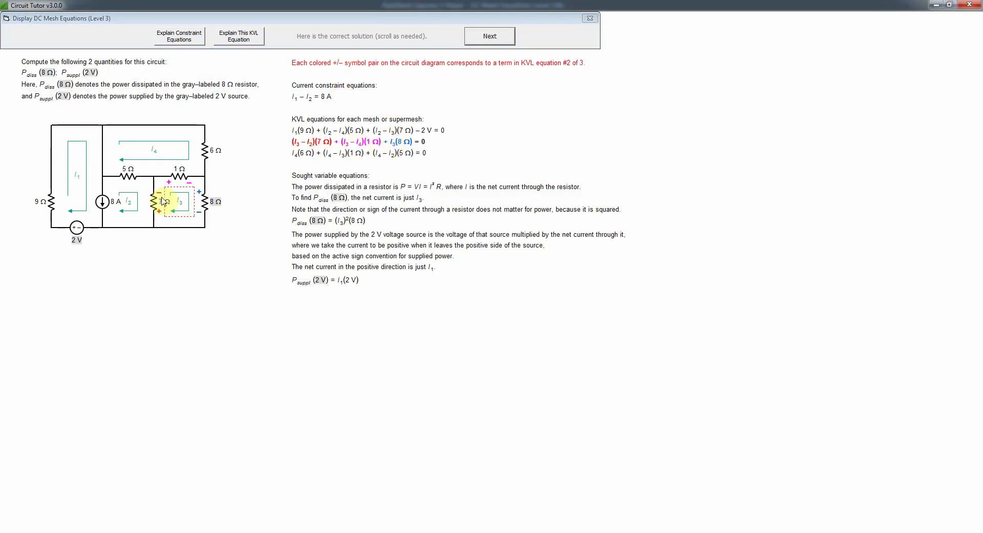
click(489, 35)
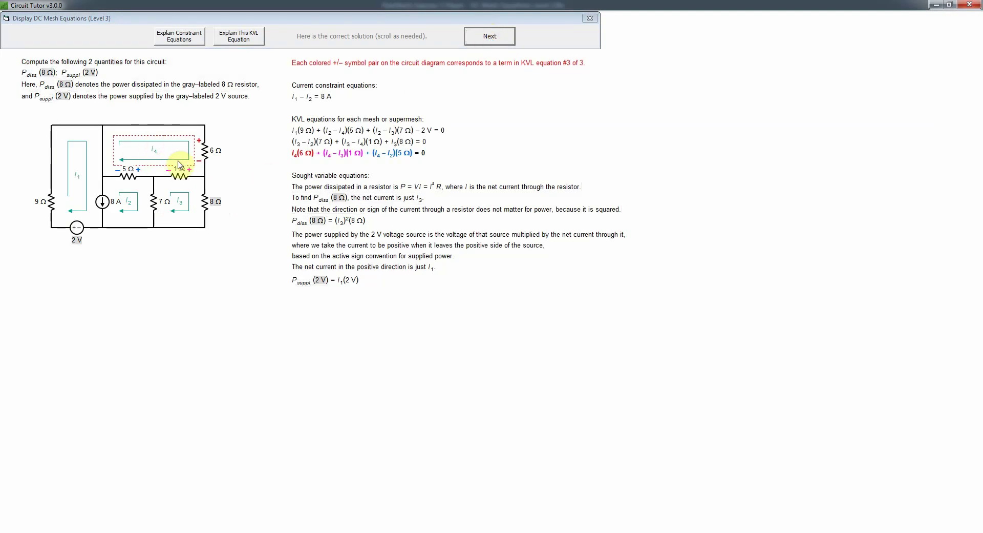
click(492, 40)
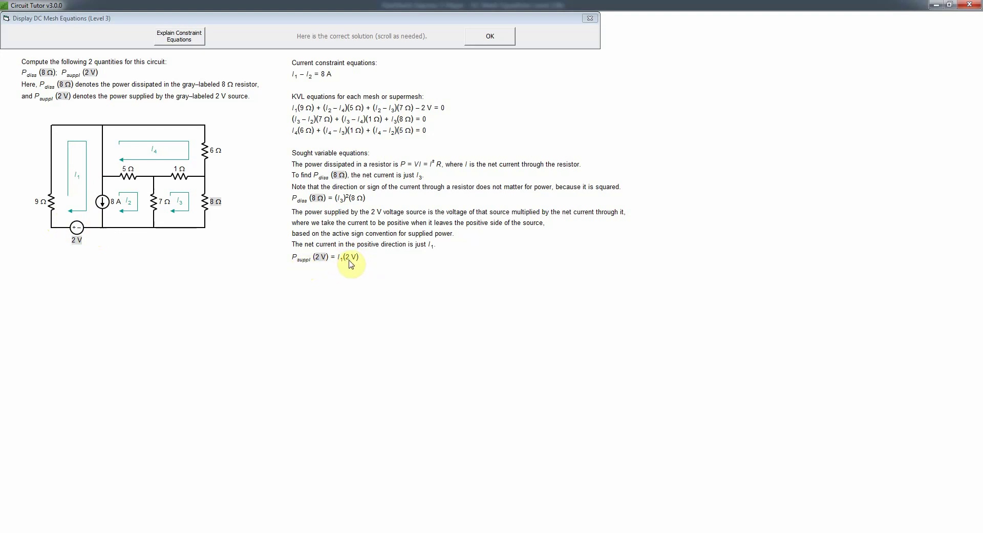
click(490, 45)
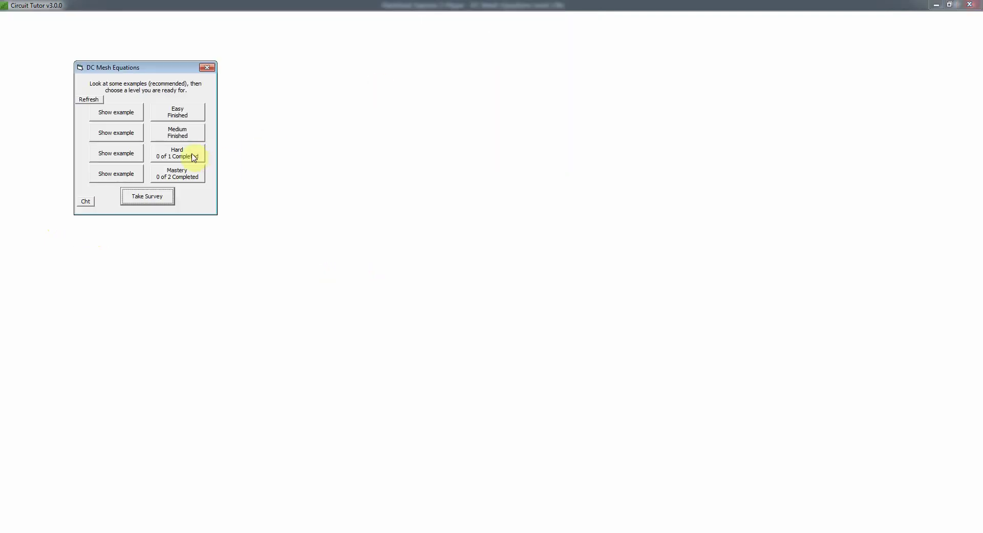
Start the Hard exercise, then build and check the current constraint equation I3 − I4 = 4 A.
click(184, 156)
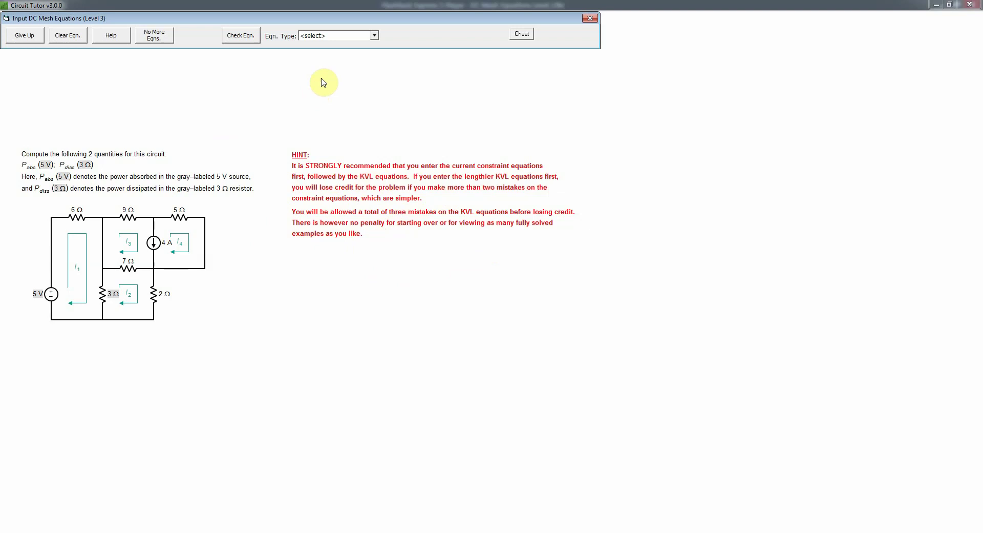
click(377, 36)
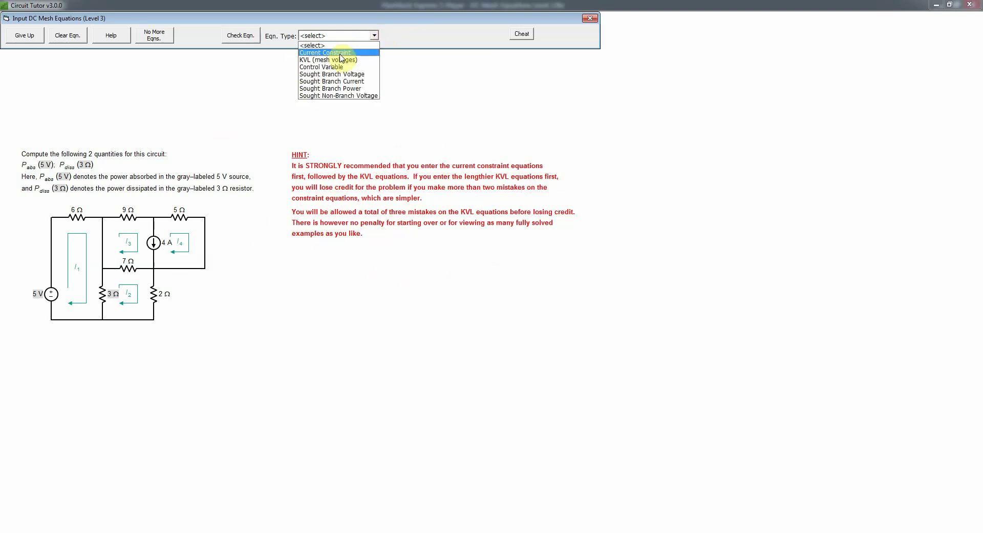
click(341, 53)
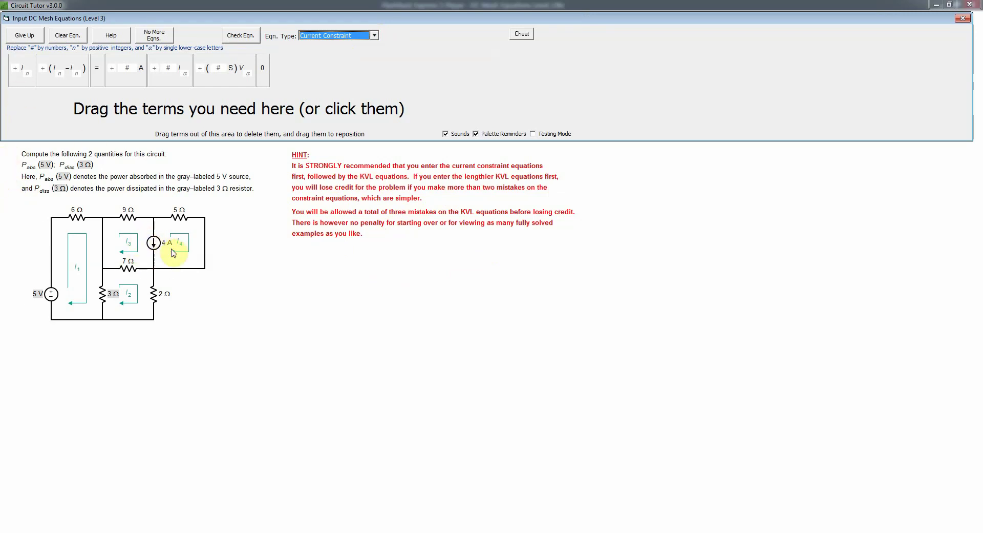
click(61, 83)
click(93, 78)
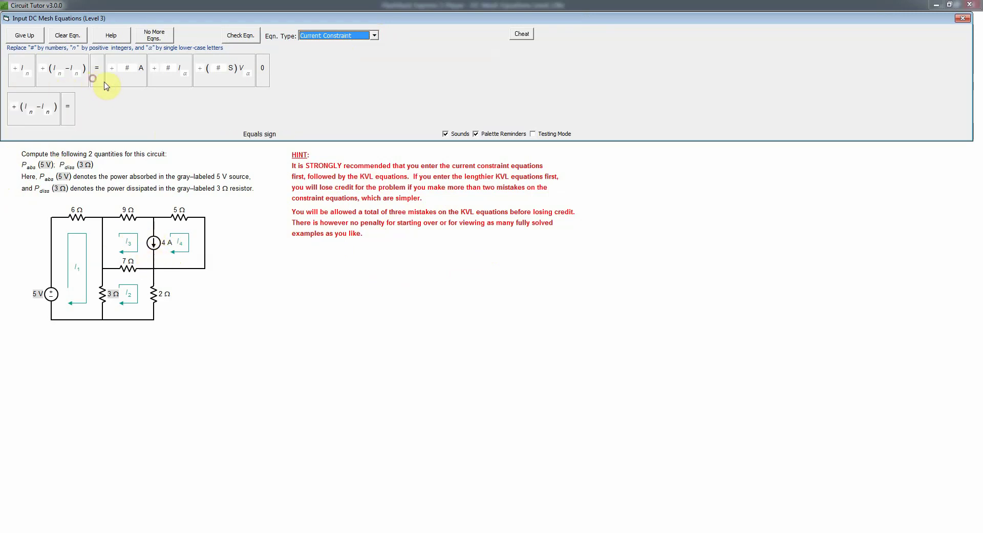
click(132, 82)
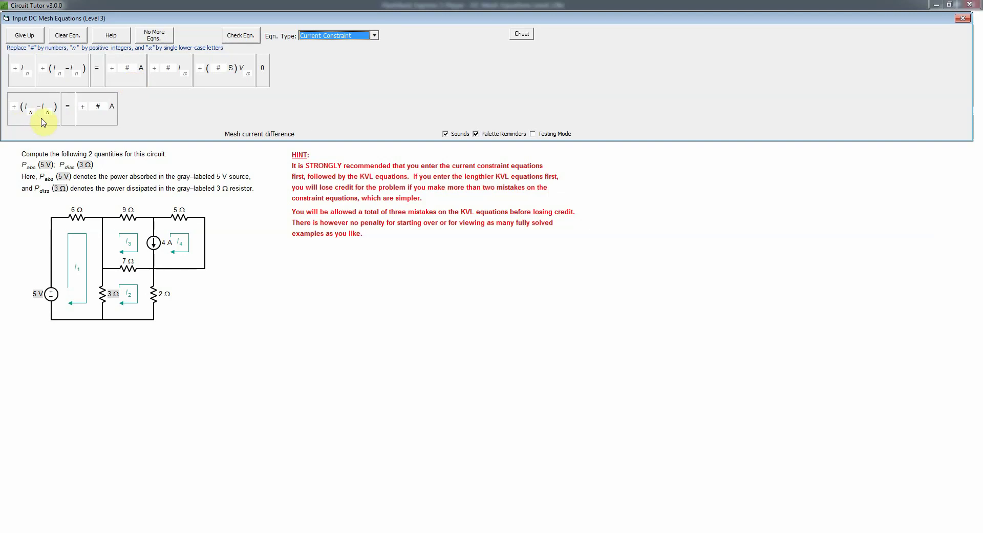
click(99, 106)
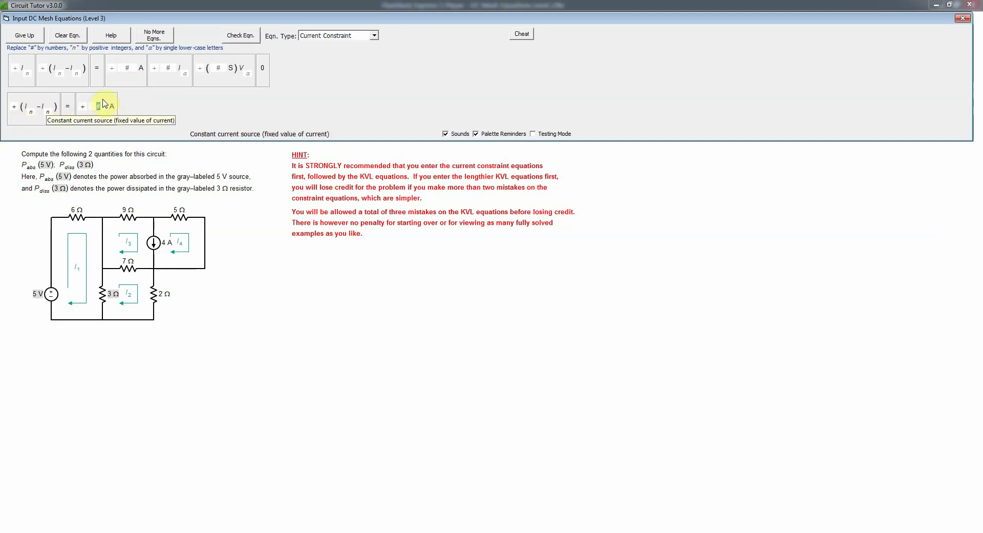
text(4)
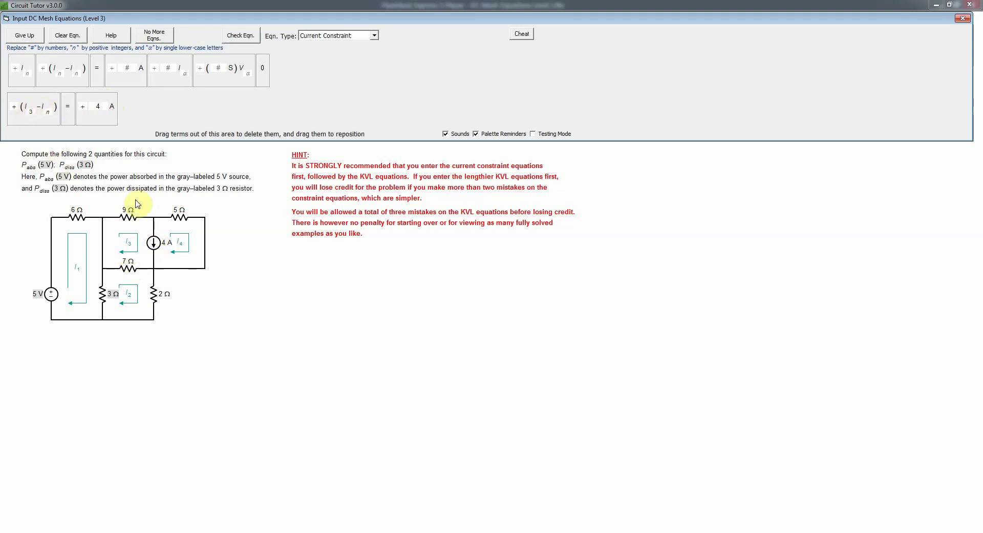
click(48, 111)
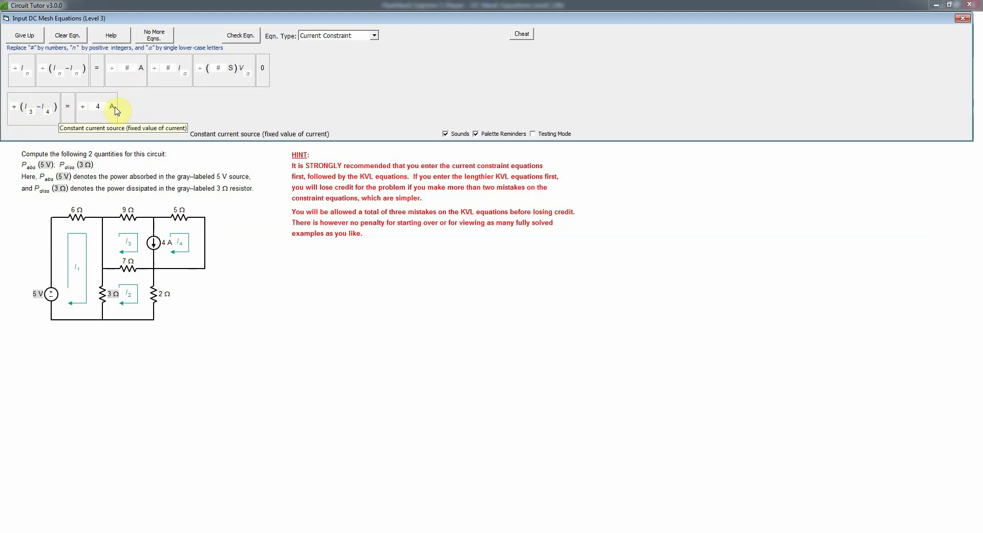
click(250, 38)
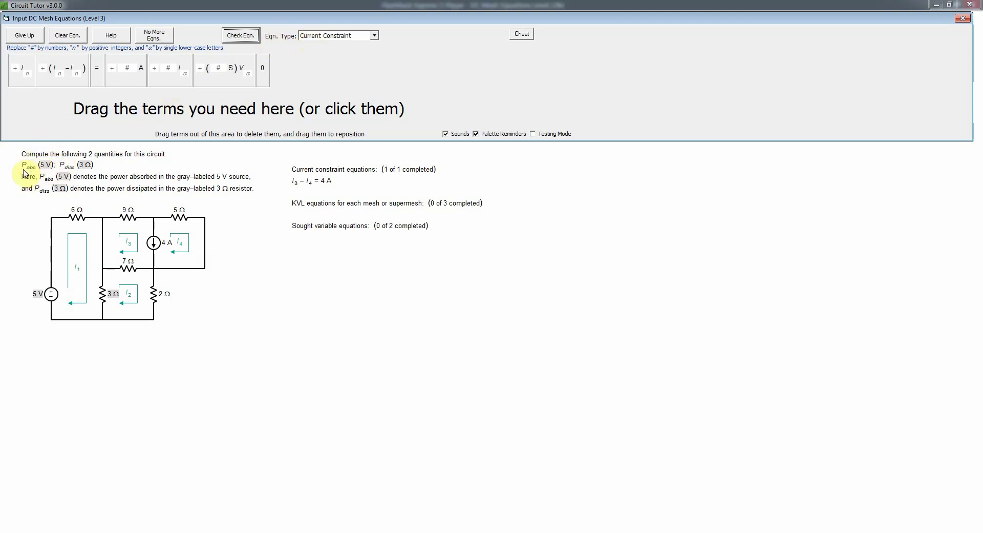
Build and check the sought branch power equation for the 5 V source, Pabs(5 V) = −I1(5 V).
click(374, 38)
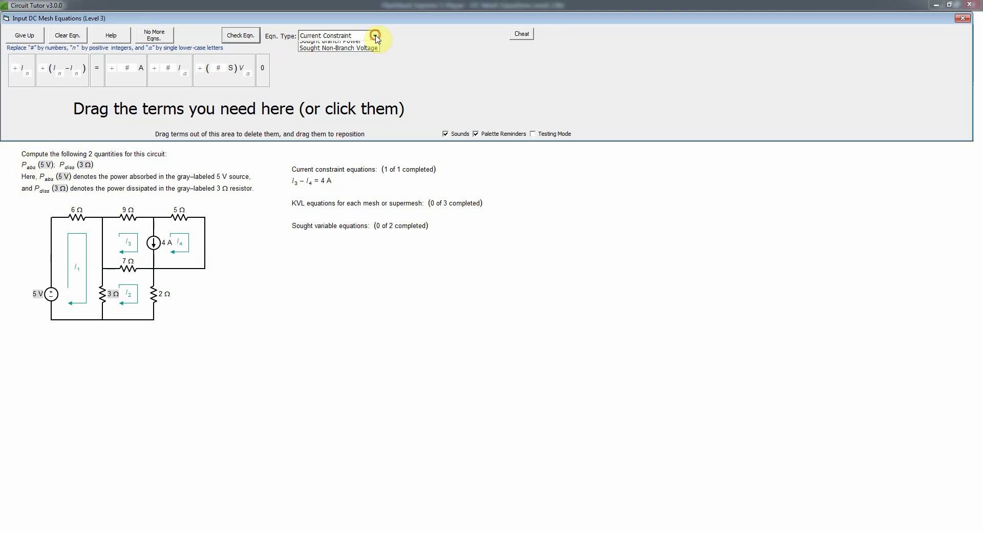
click(351, 90)
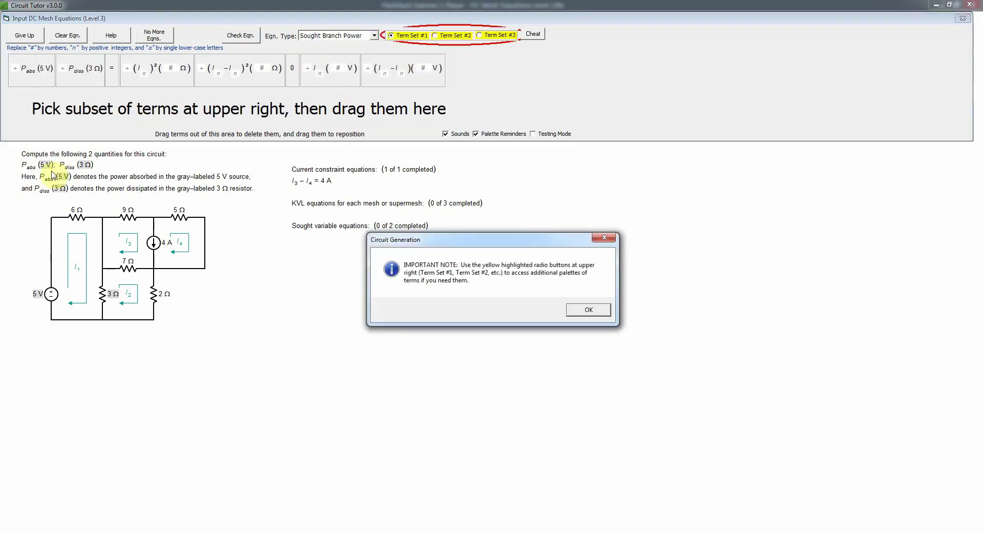
click(588, 310)
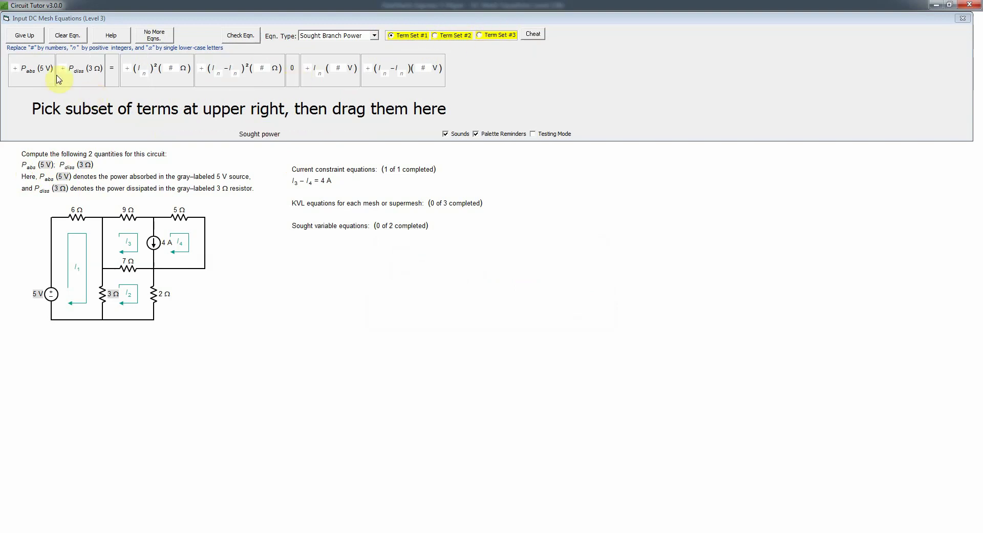
click(27, 79)
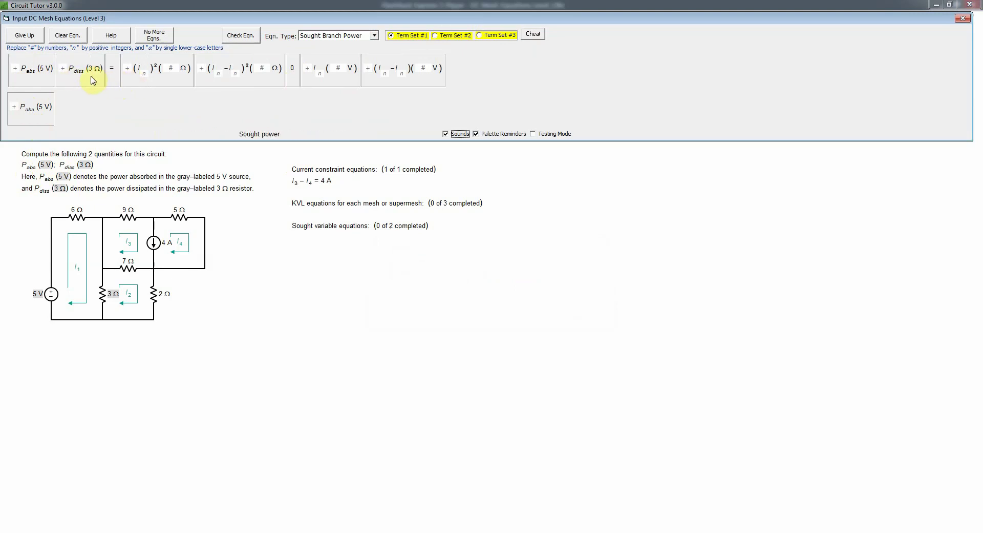
click(112, 77)
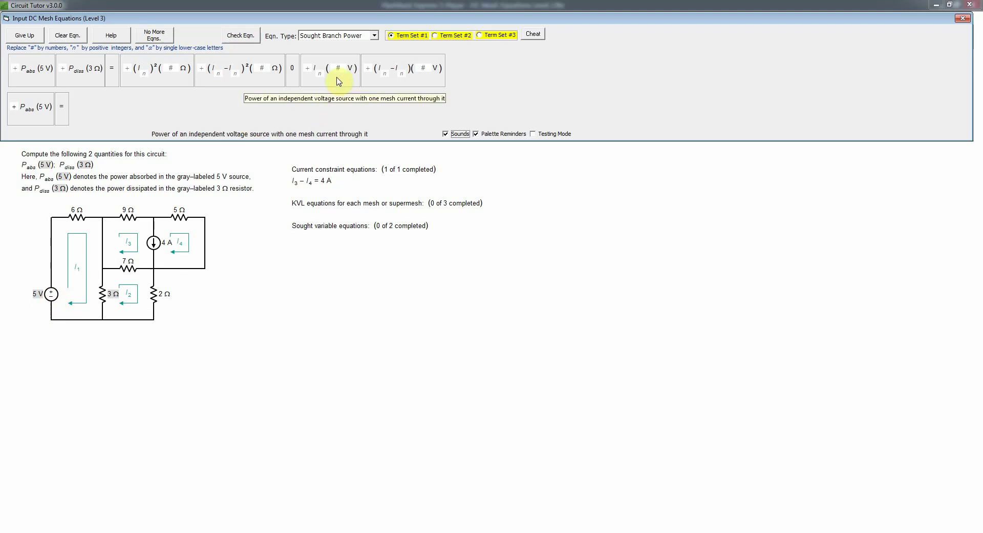
drag(338, 81, 95, 117)
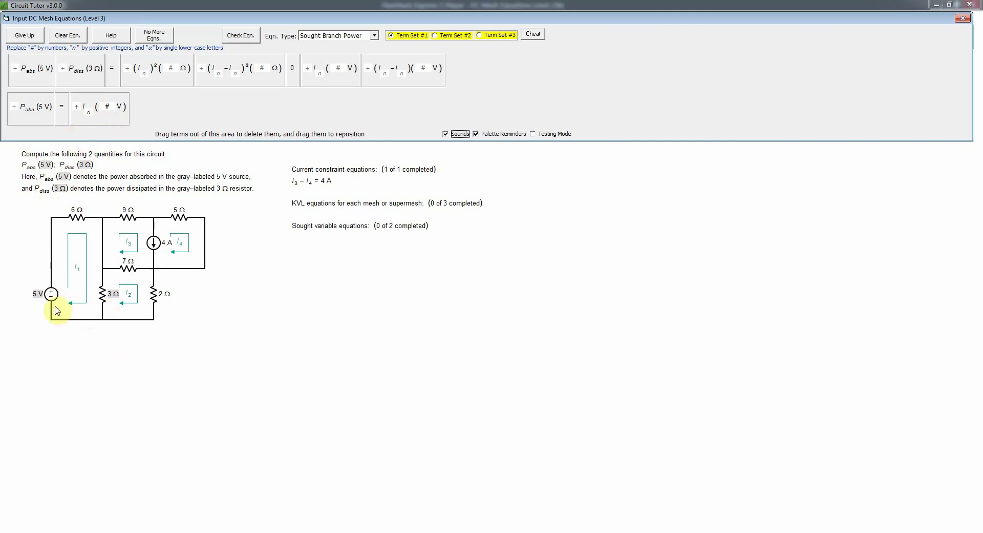
click(79, 106)
text(-)
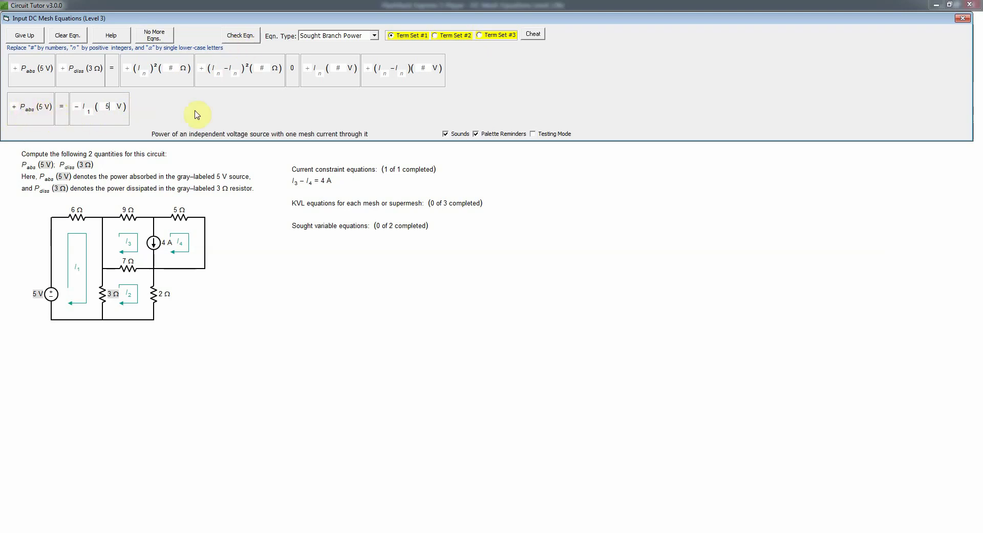
click(241, 34)
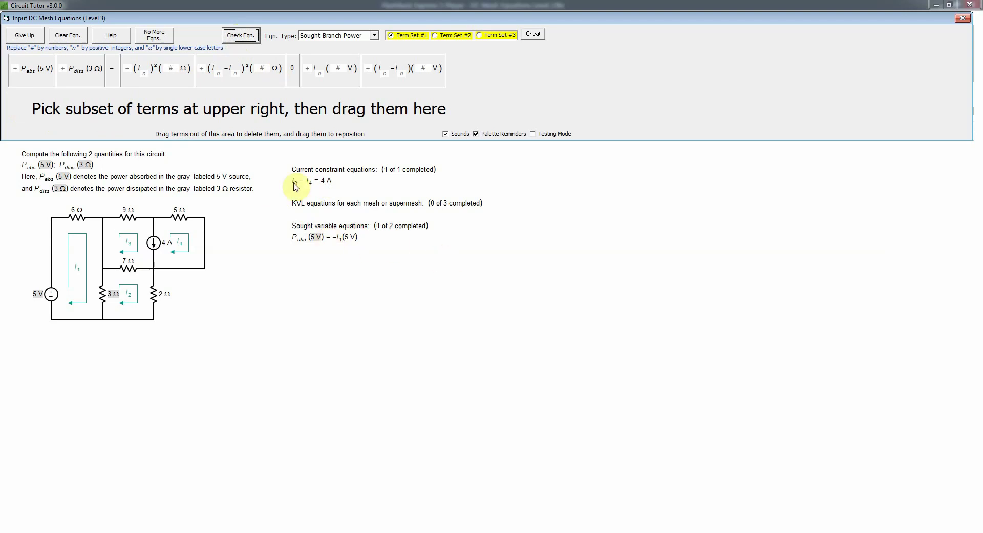
Build and check the power equation for the 3 Ω resistor, Pdiss(3 Ω) = (I1 − I2)²(3 Ω).
click(89, 80)
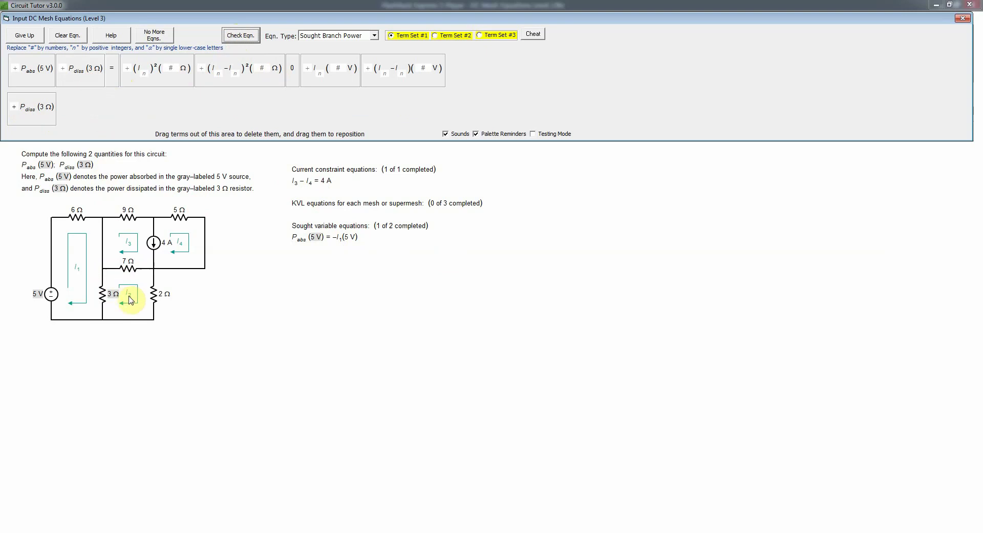
click(266, 87)
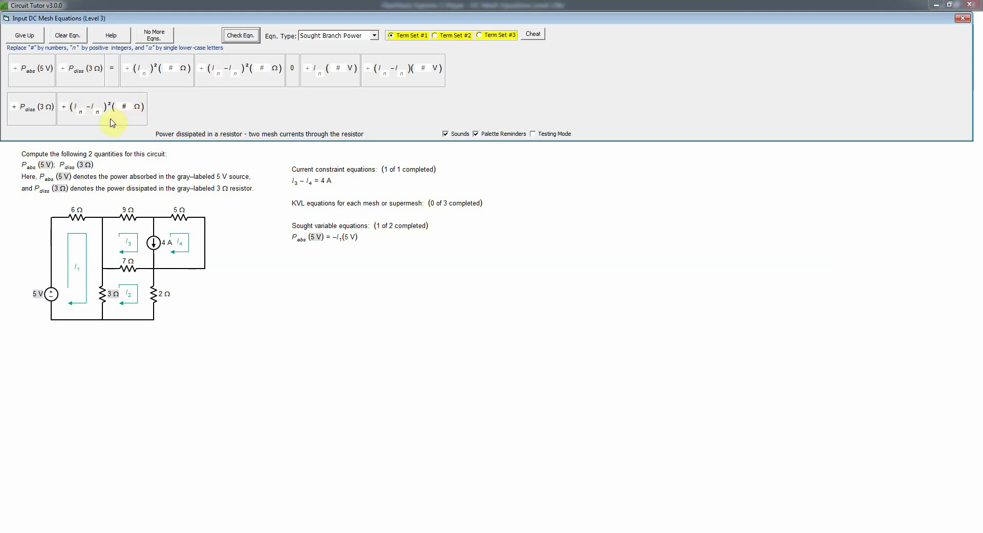
click(125, 107)
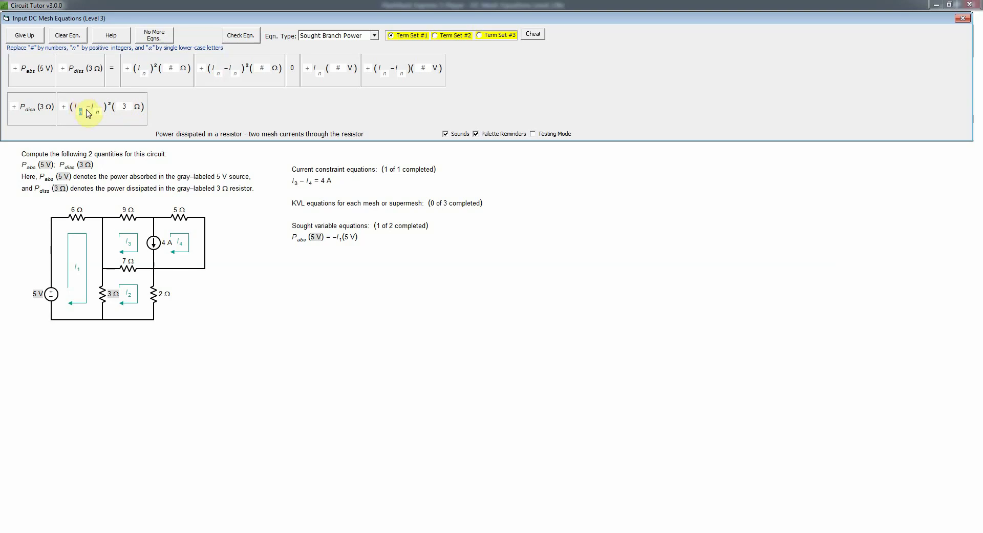
text(1 −I2)
click(250, 38)
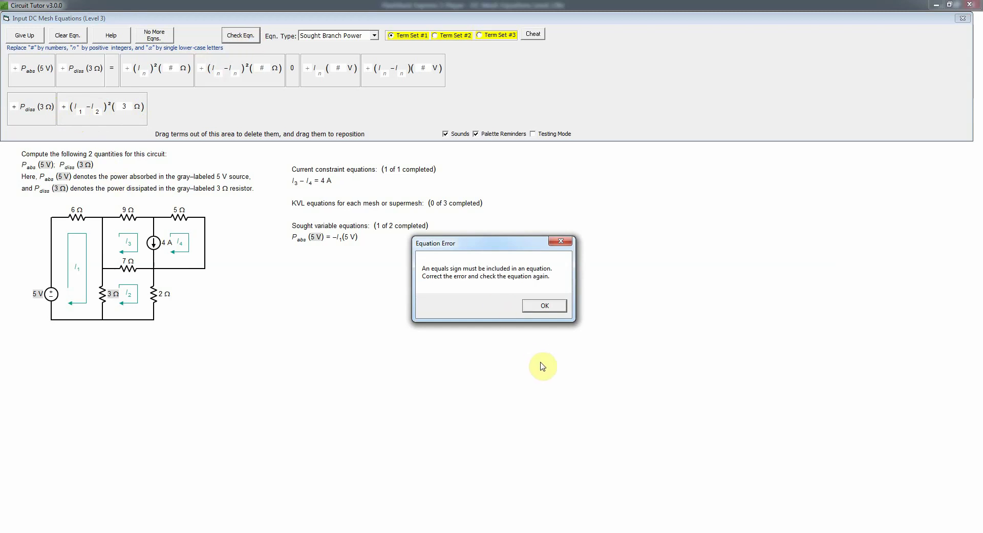
click(542, 312)
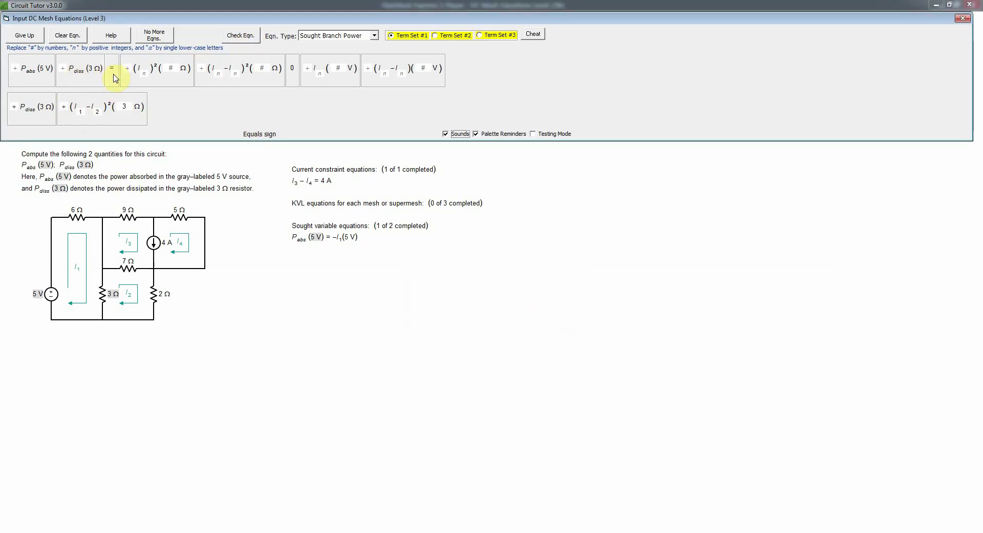
drag(114, 74, 62, 107)
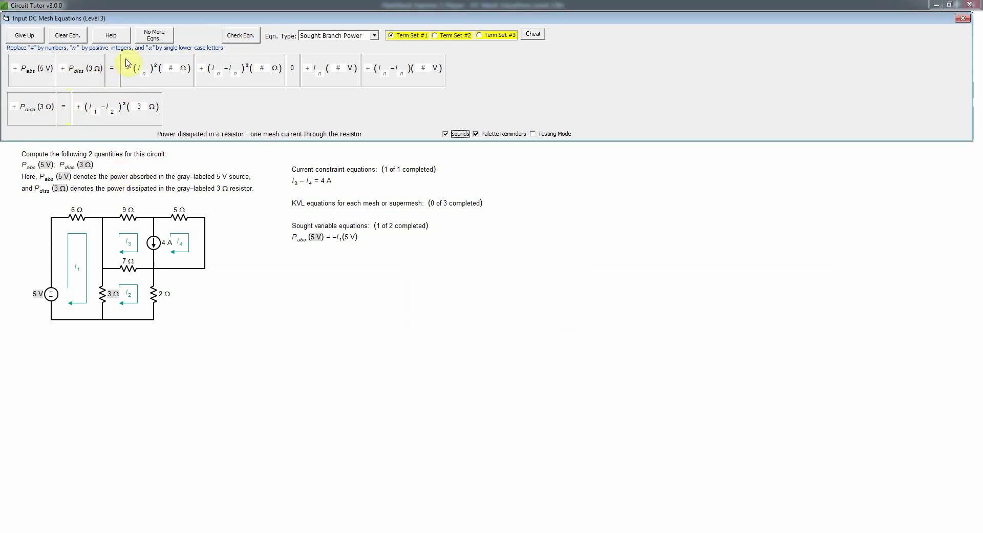
click(245, 35)
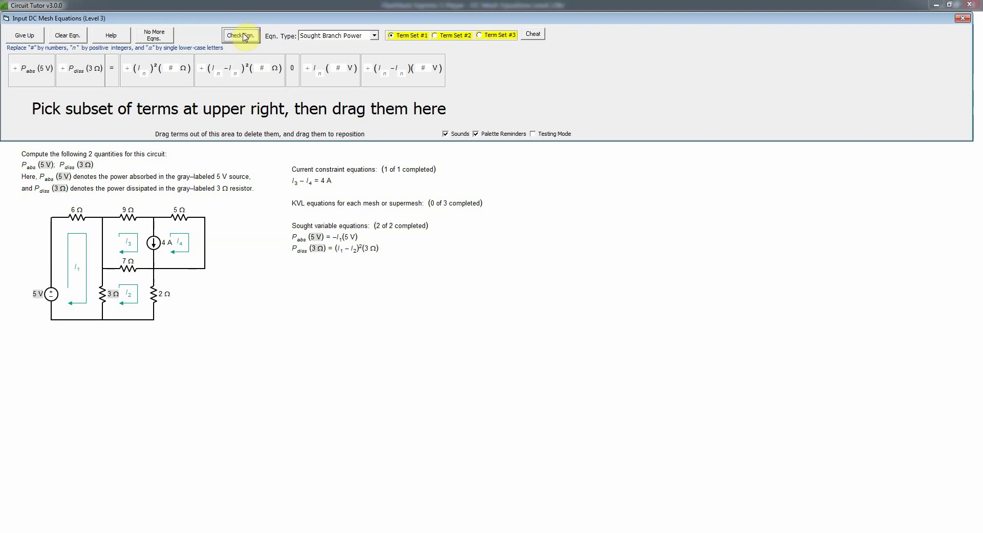
Switch to KVL (mesh voltages) equations and lay out a voltage source term, a one-current and a two-current resistor term, equal to 0.
click(374, 35)
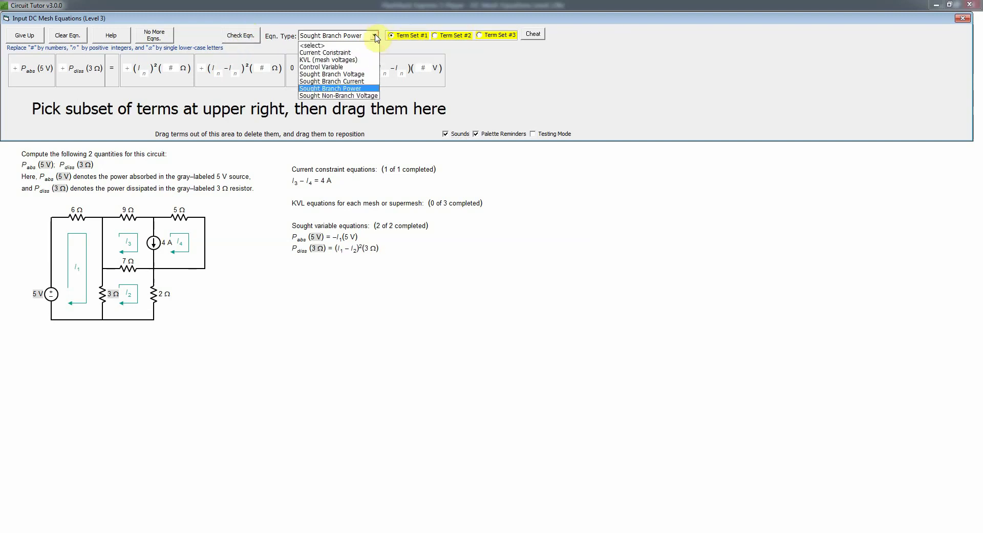
click(348, 60)
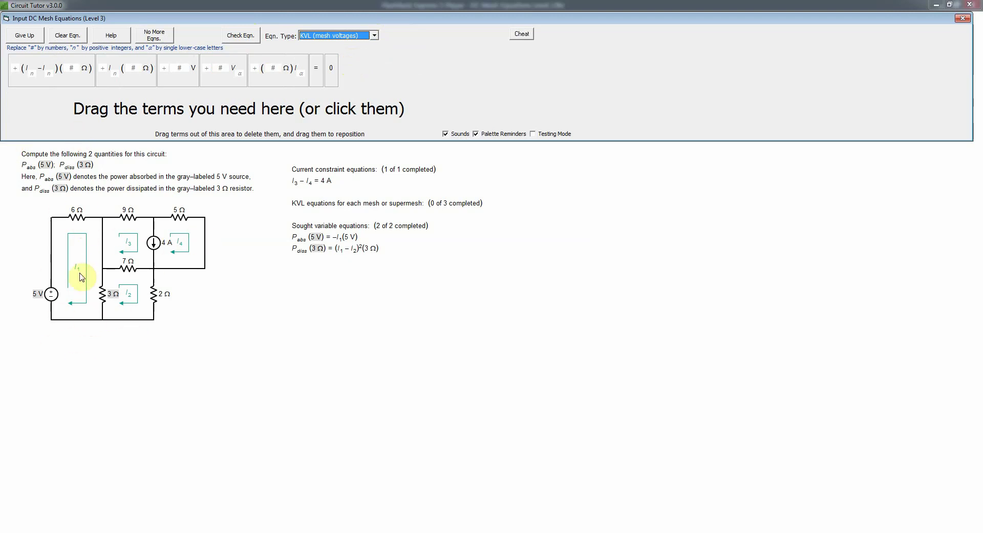
click(177, 83)
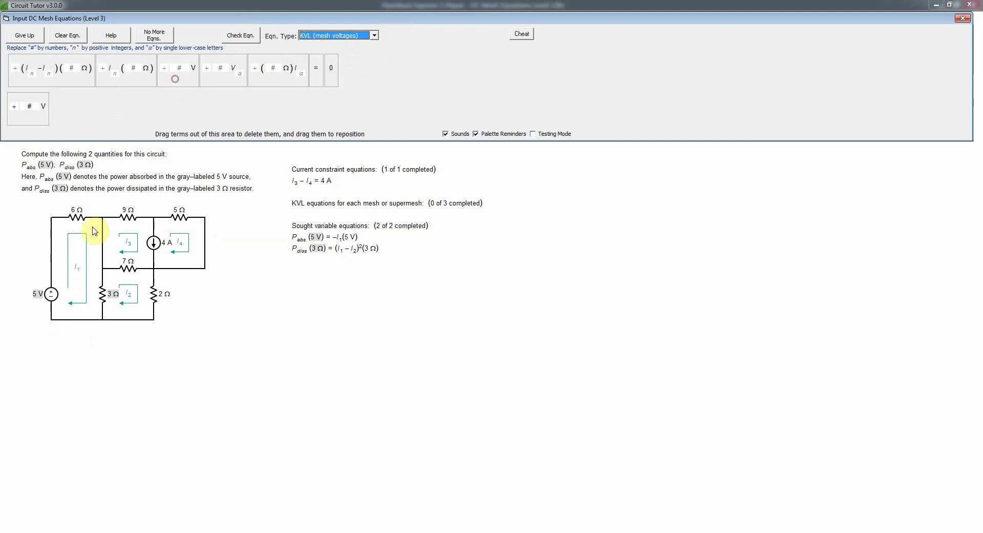
click(125, 79)
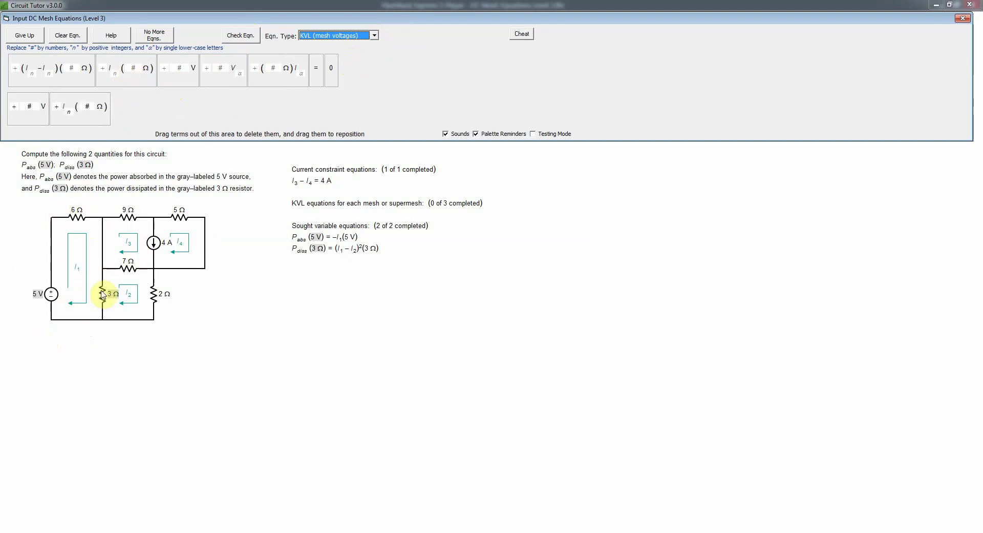
click(72, 85)
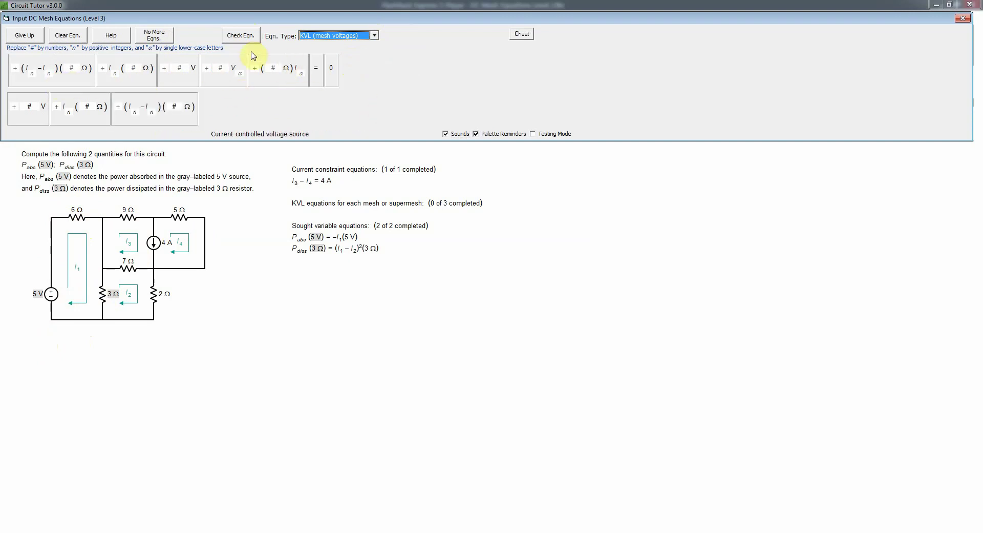
click(318, 80)
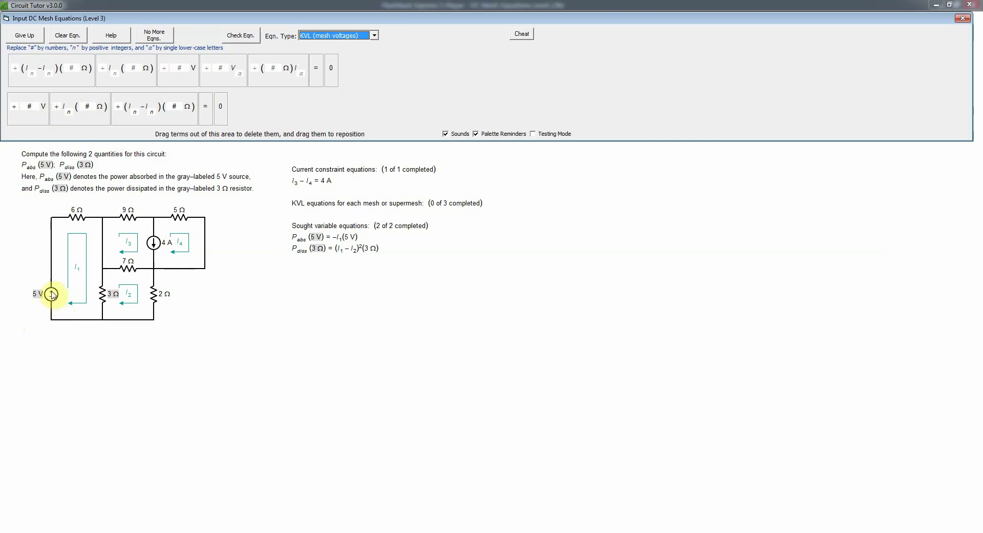
Fill in and check the mesh 1 KVL equation −5 V + I1(6 Ω) + (I1 − I2)(3 Ω) = 0.
click(15, 105)
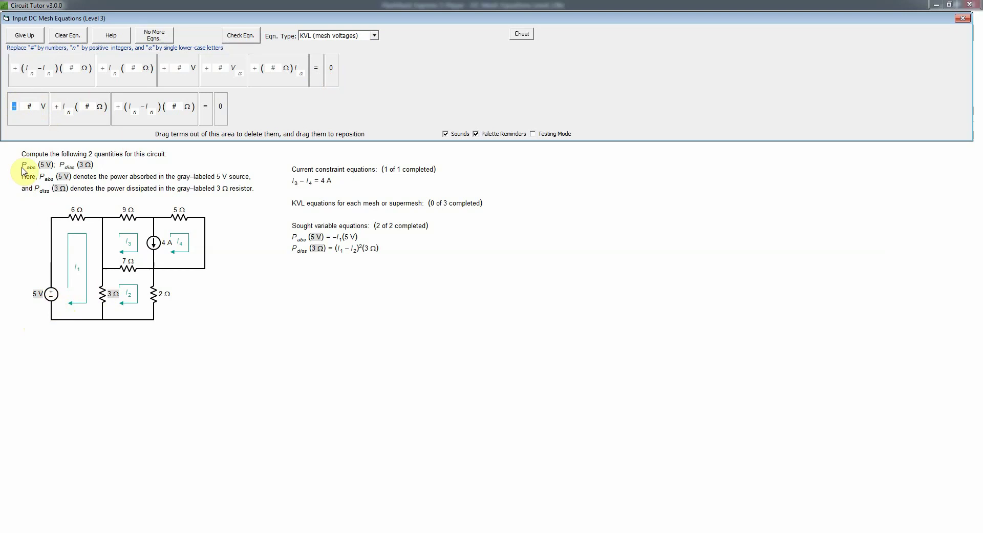
text(-)
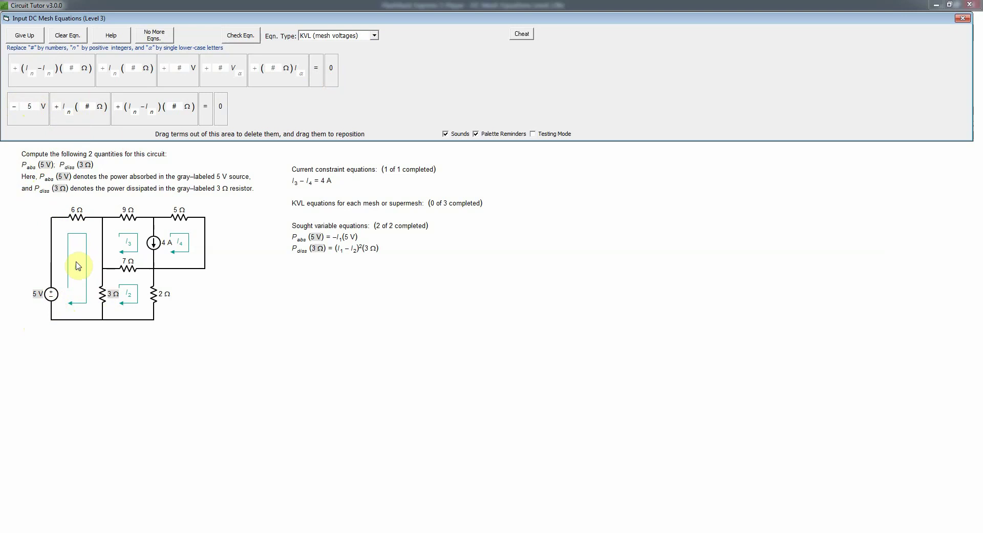
click(73, 114)
text(1)
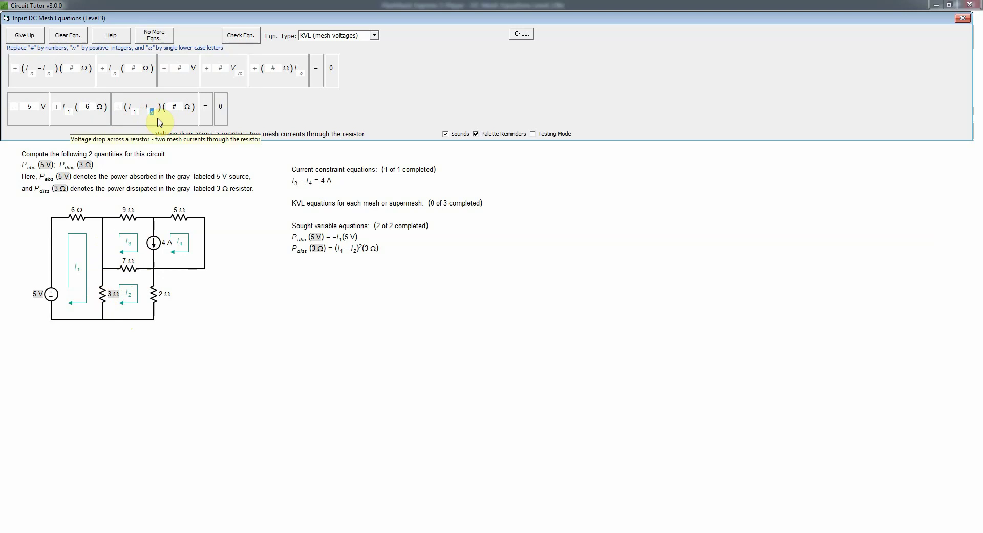
text(2)
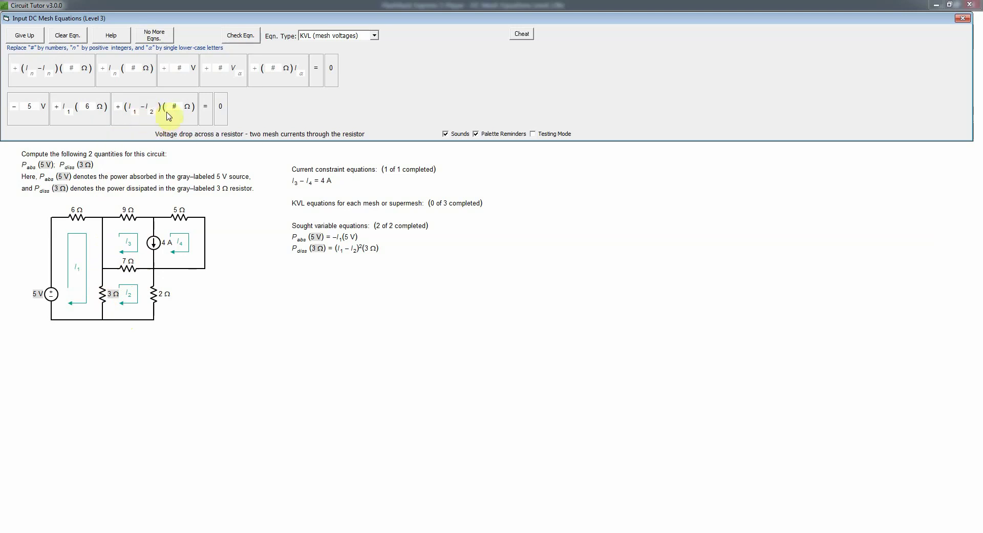
click(175, 107)
text(3)
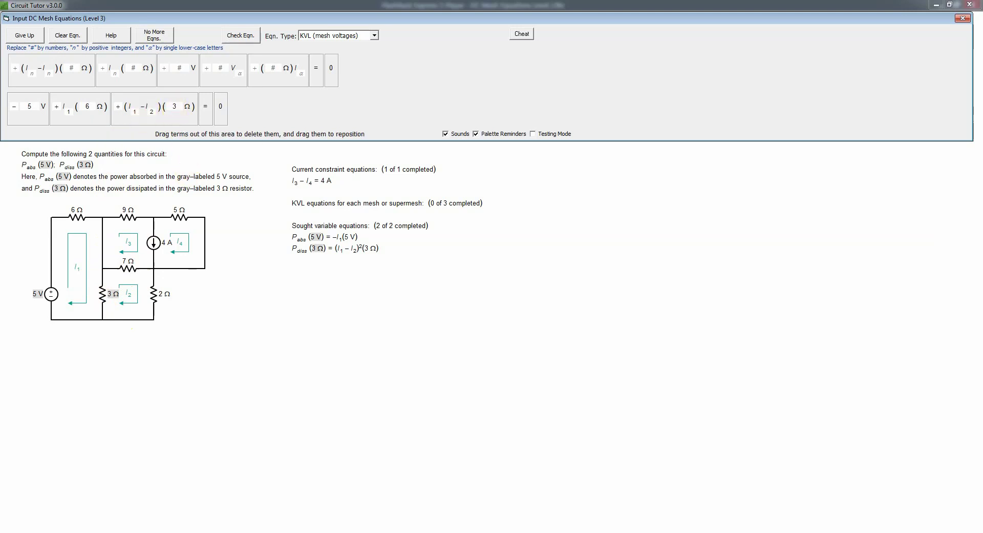
click(249, 36)
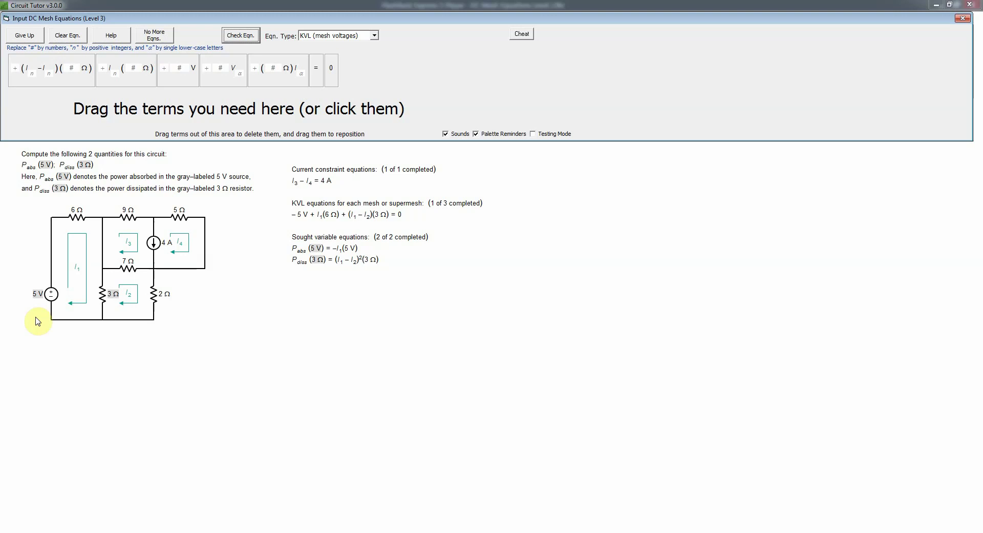
Lay out the mesh 2 KVL equation with two two-current resistor terms and one one-current resistor term, equal to 0.
click(58, 79)
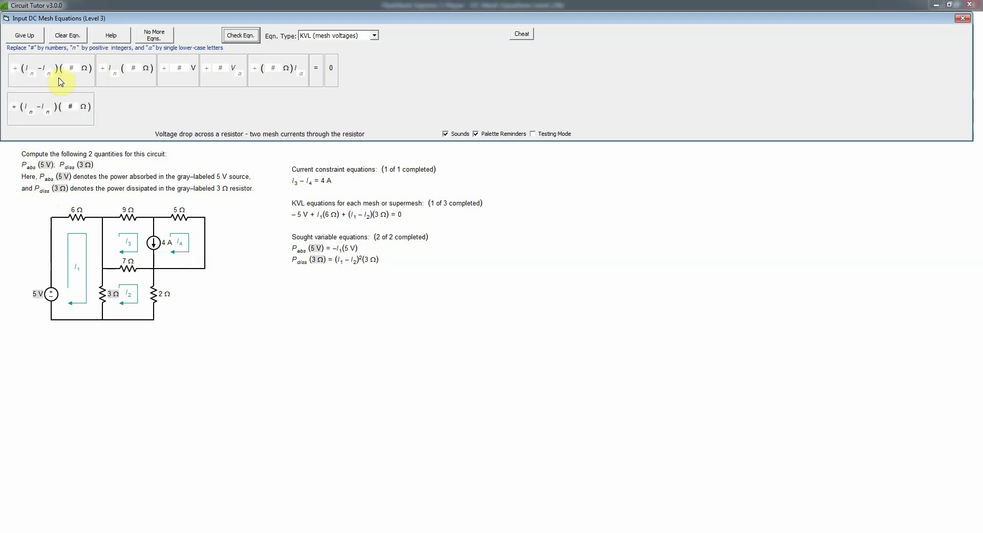
click(79, 83)
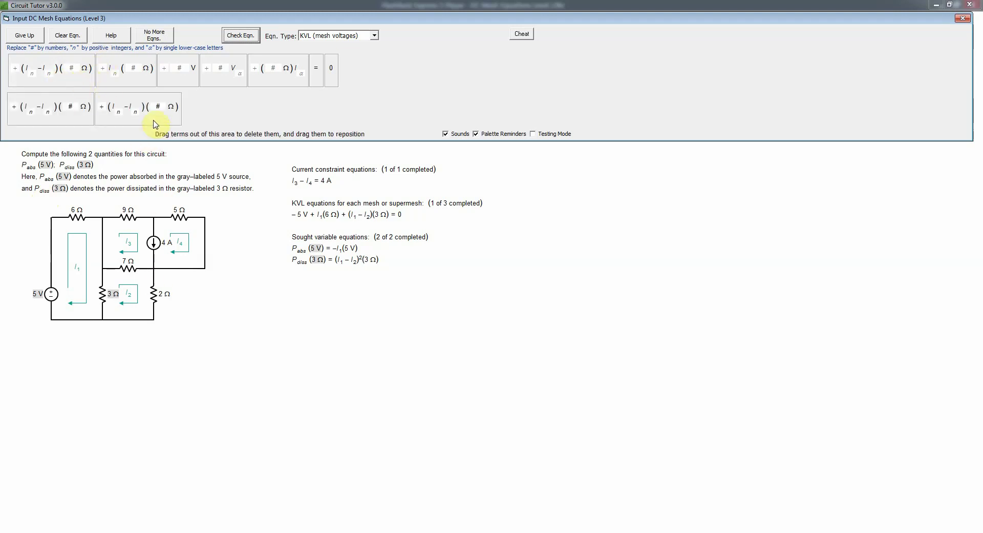
click(143, 83)
click(318, 77)
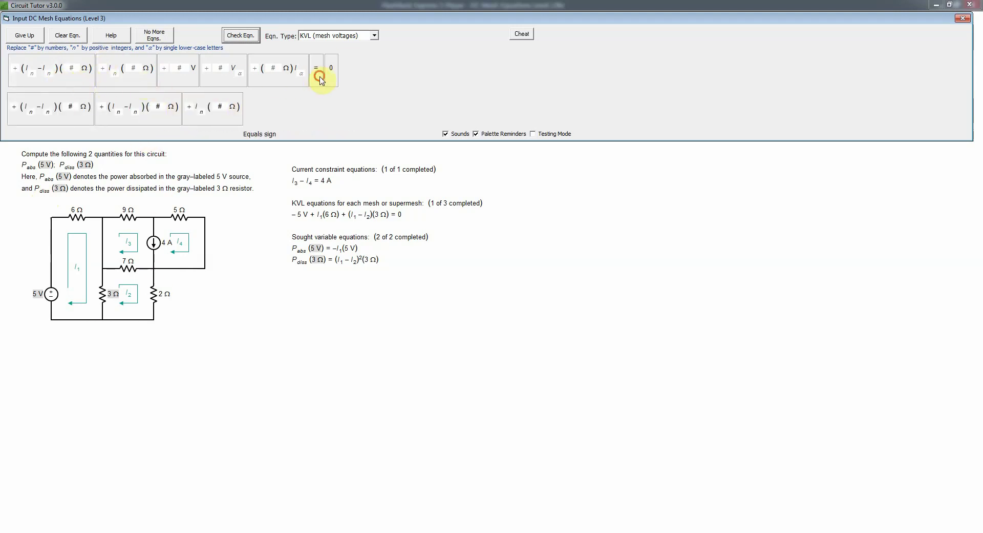
click(332, 81)
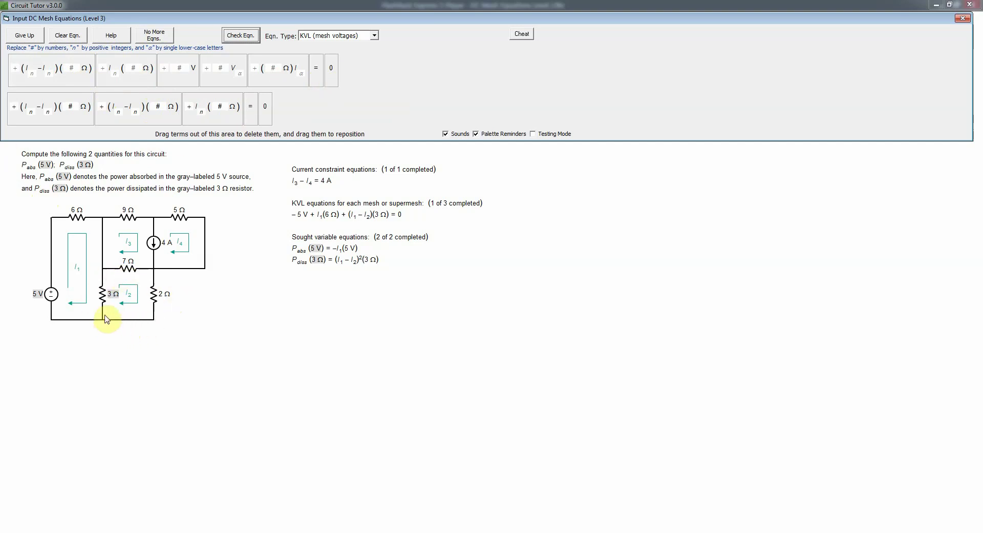
Fill in and check the mesh 2 KVL equation (I2 − I1)(3 Ω) + (I2 − I3)(7 Ω) + I2(2 Ω) = 0.
click(32, 113)
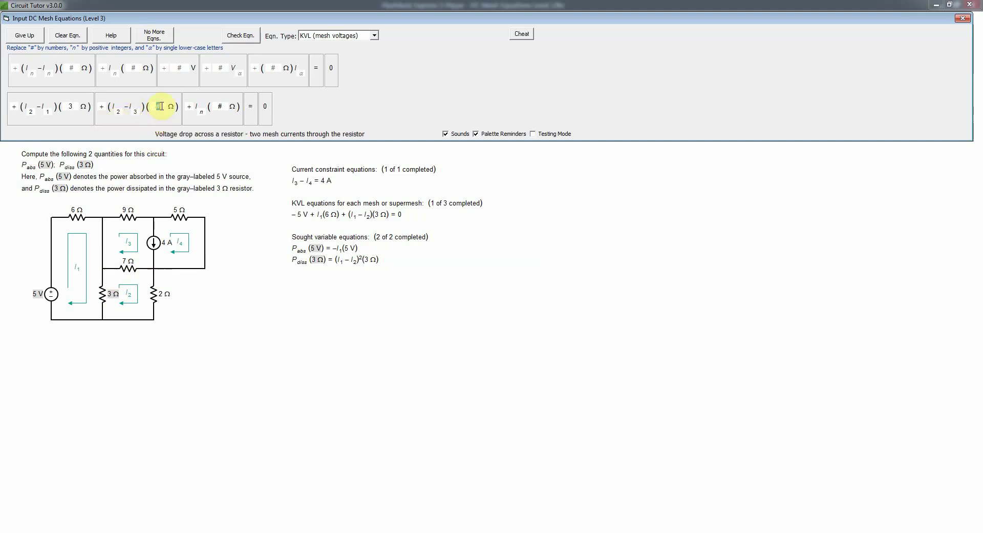
text(7)
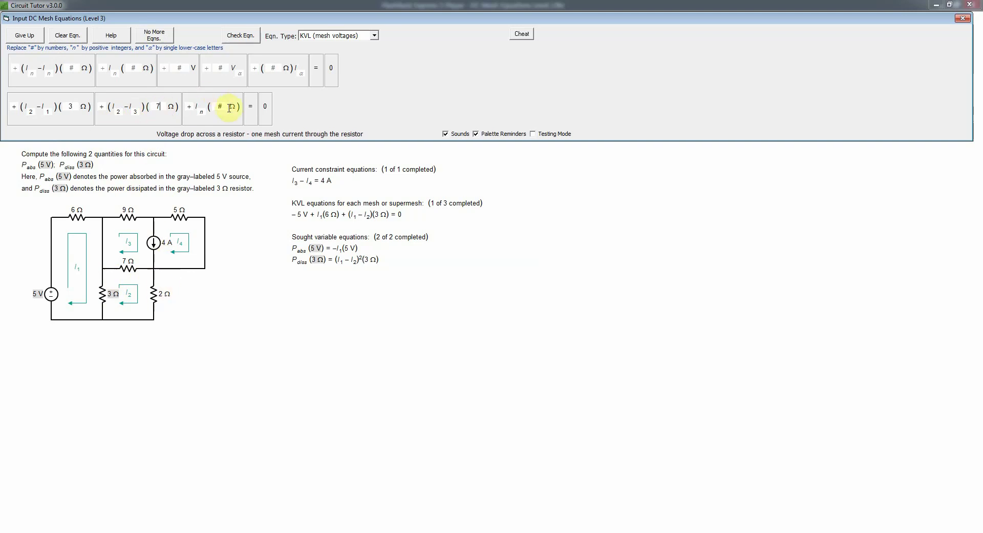
text(22)
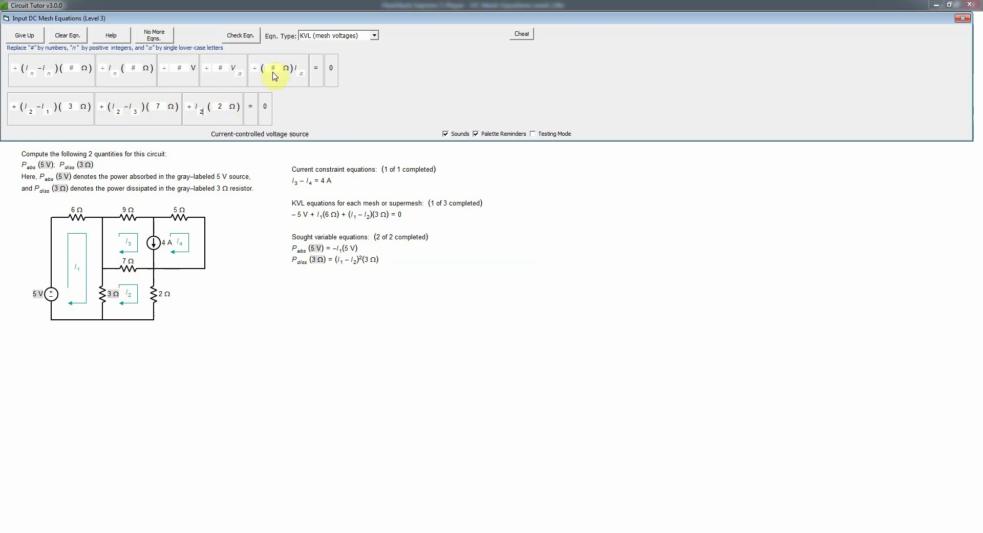
click(249, 43)
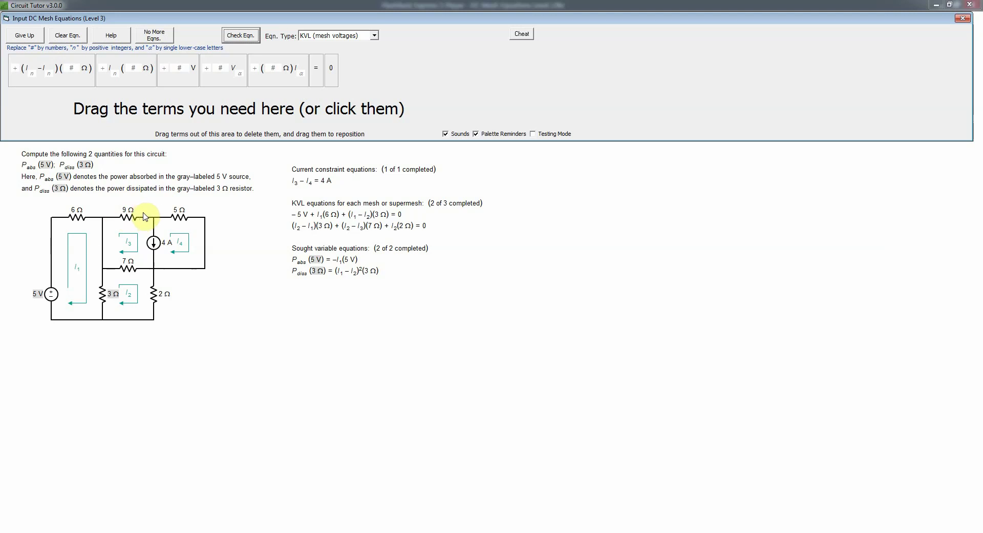
Lay out the supermesh KVL equation with two one-current resistor terms and one two-current resistor term, equal to 0.
click(126, 68)
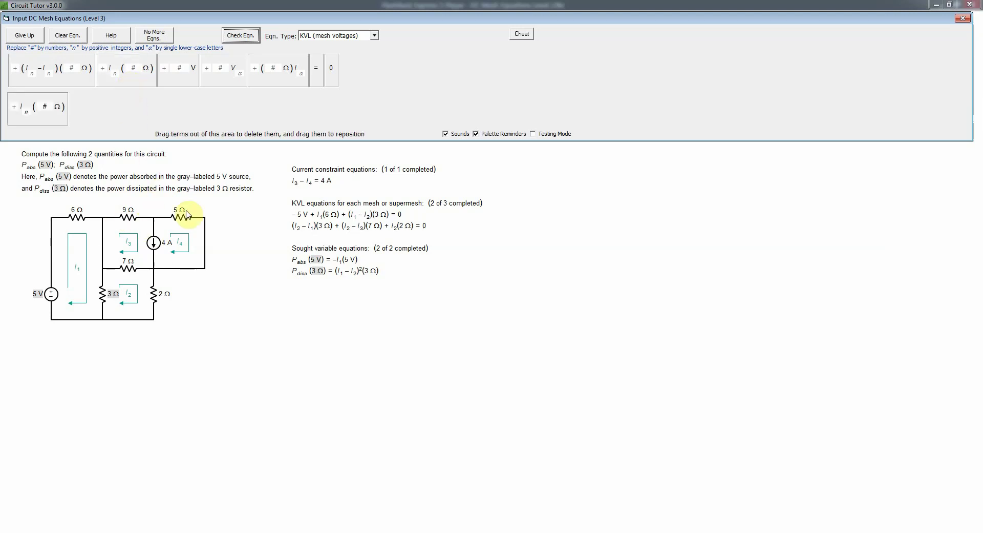
click(132, 81)
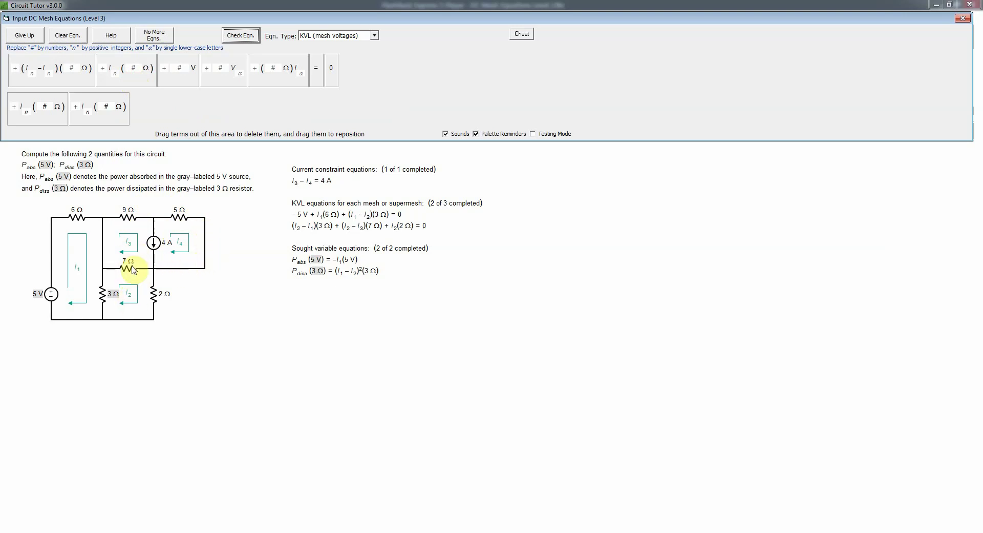
click(72, 81)
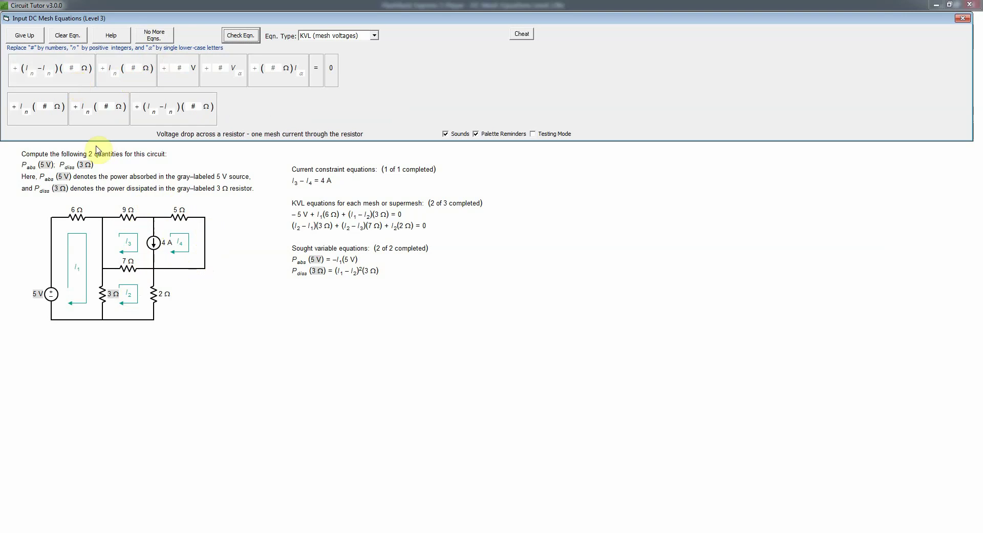
click(316, 74)
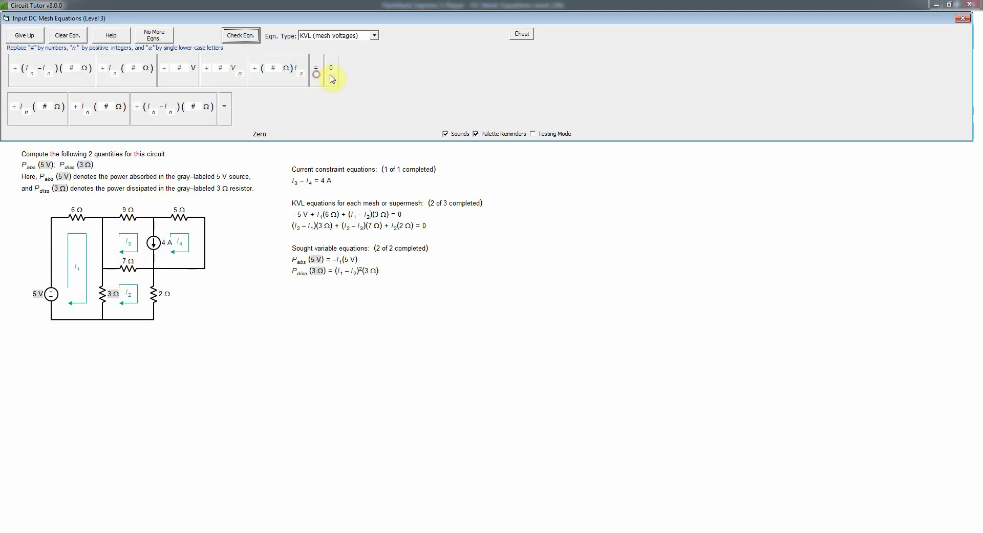
click(332, 78)
Fill in and check the supermesh KVL equation I3(9 Ω) + I4(5 Ω) + (I3 − I2)(7 Ω) = 0.
click(25, 112)
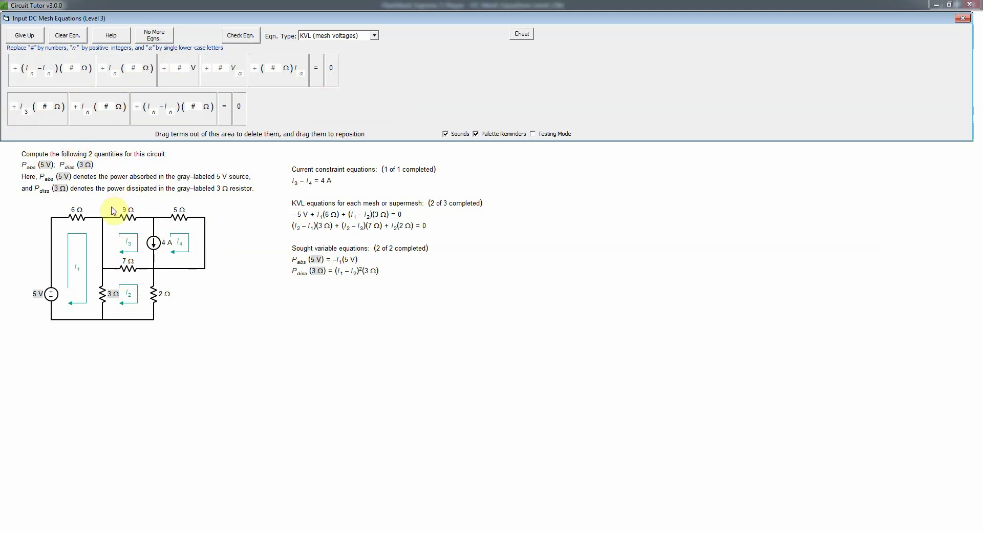
text(3)
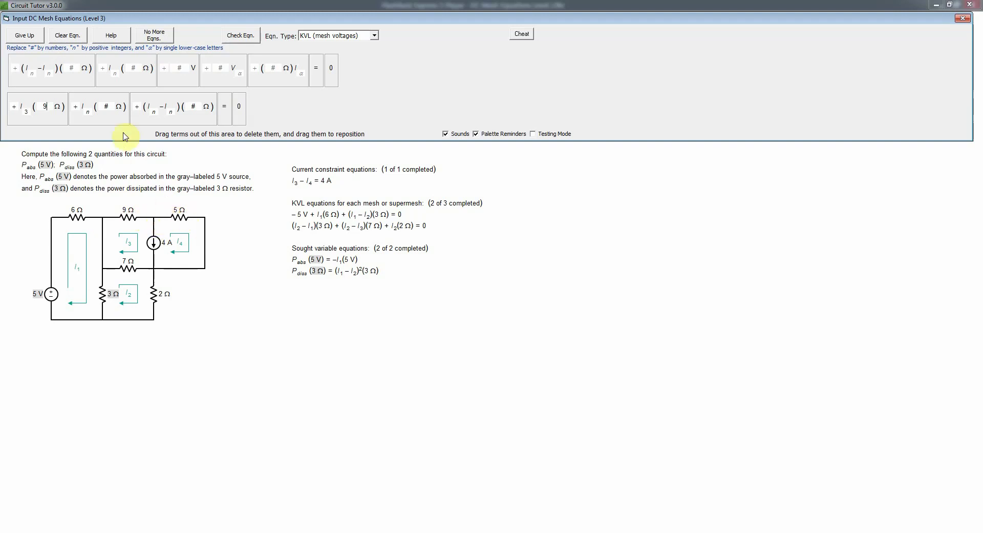
click(88, 111)
text(4 ( )
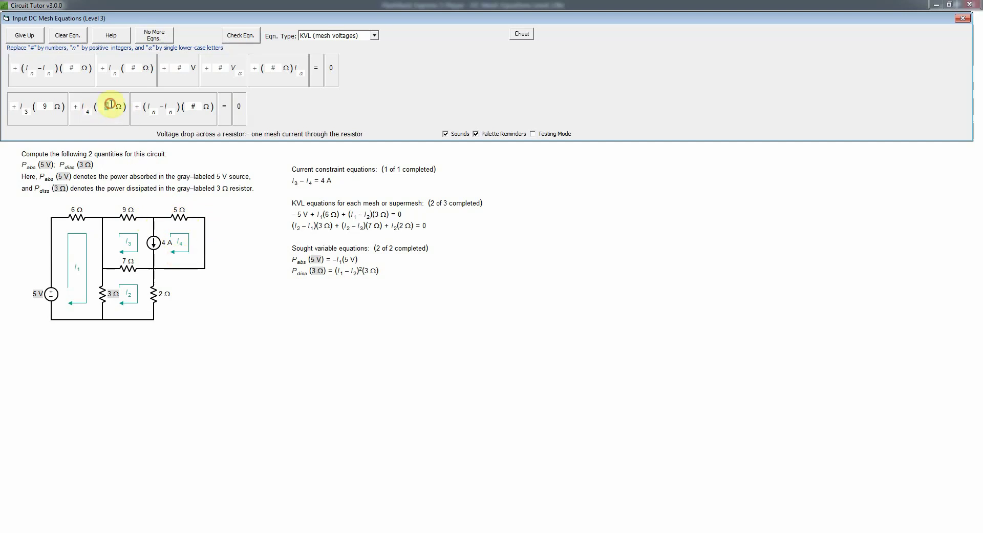
text(5)
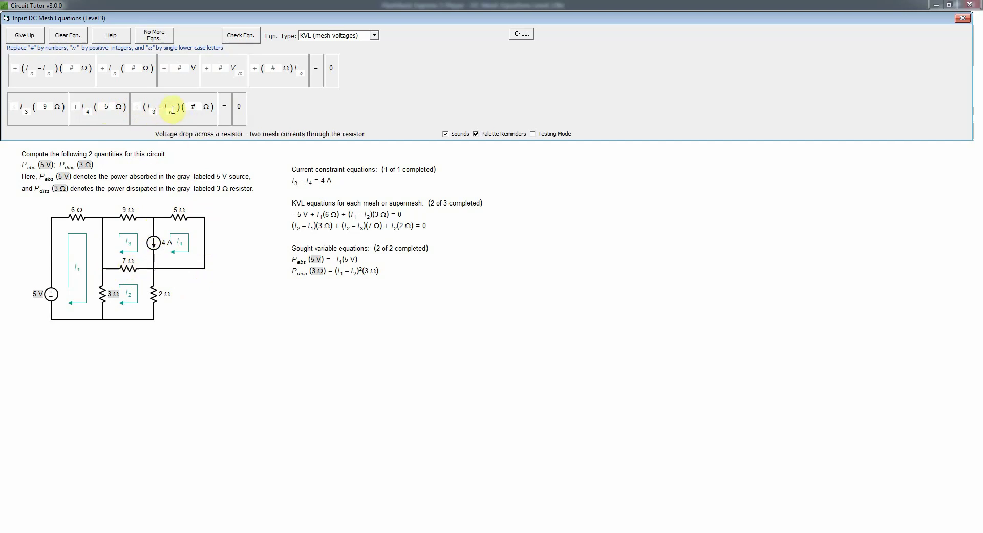
click(171, 110)
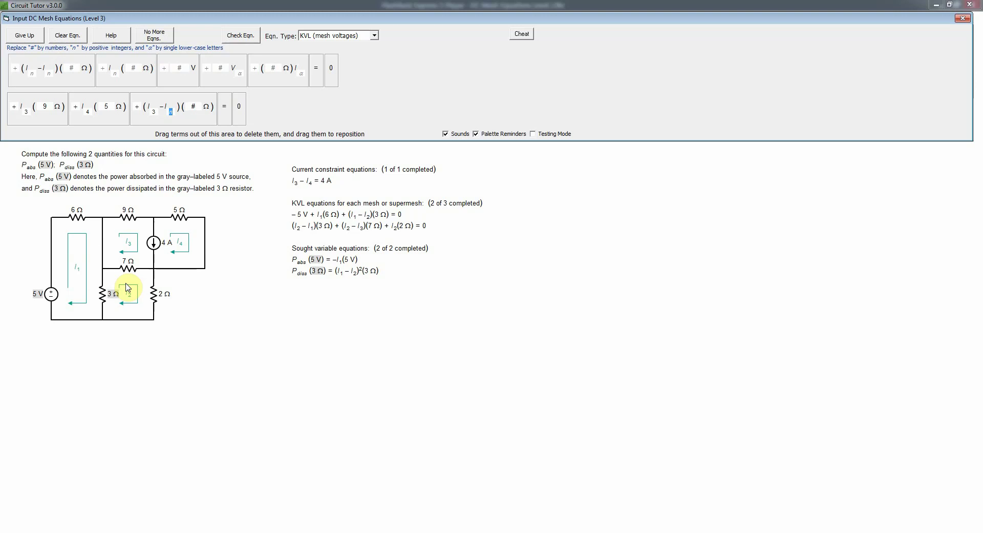
text(2)
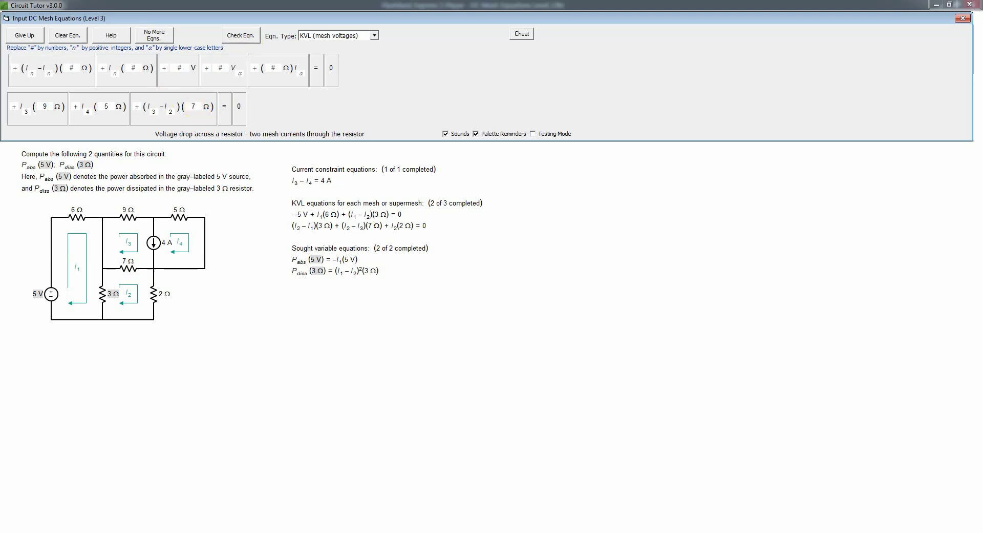
click(249, 36)
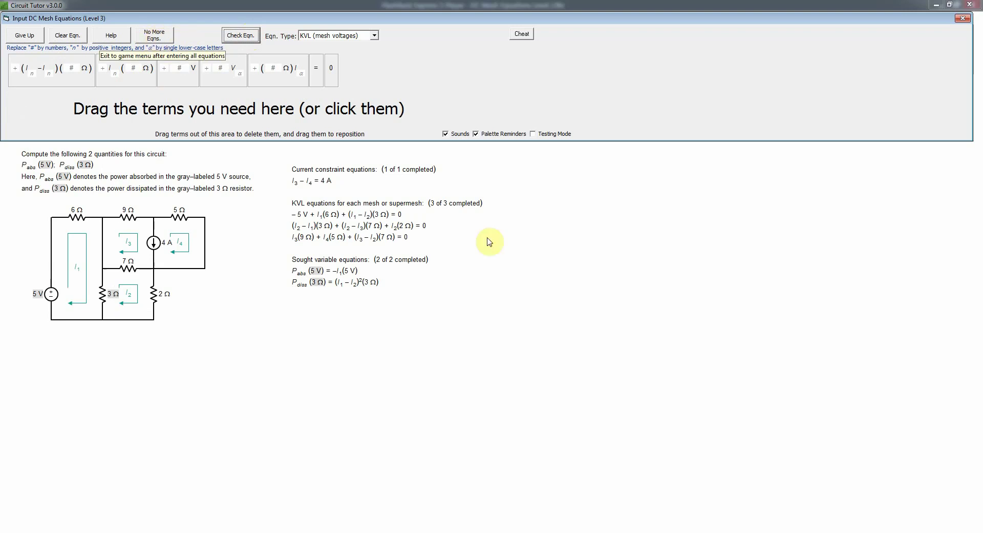
Declare that there are no more equations and choose to view the detailed explanation of the correct solution.
click(162, 38)
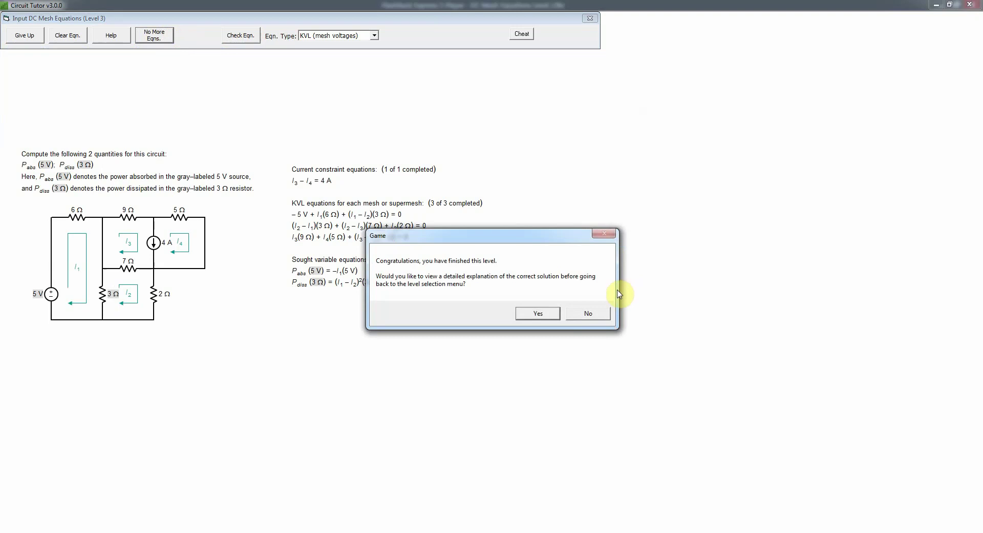
click(545, 314)
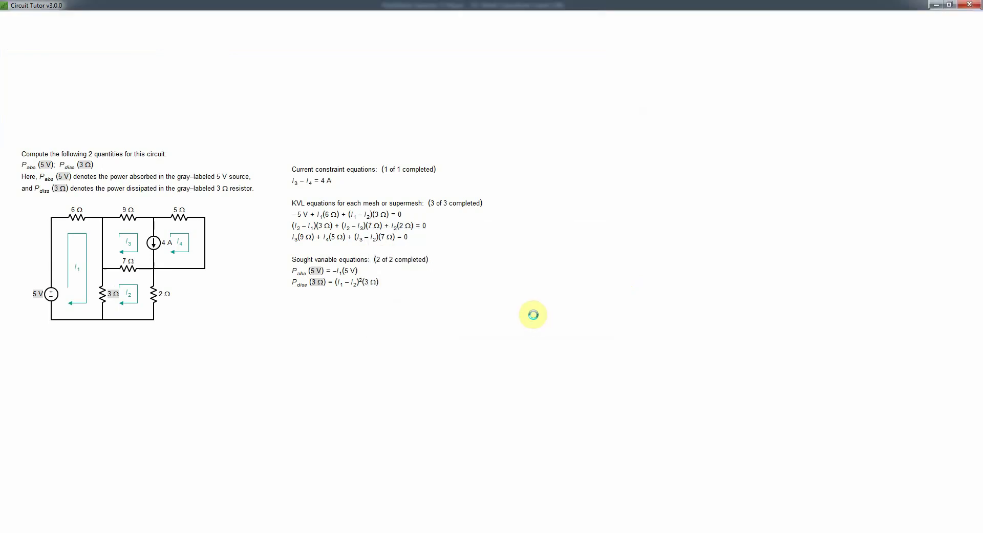